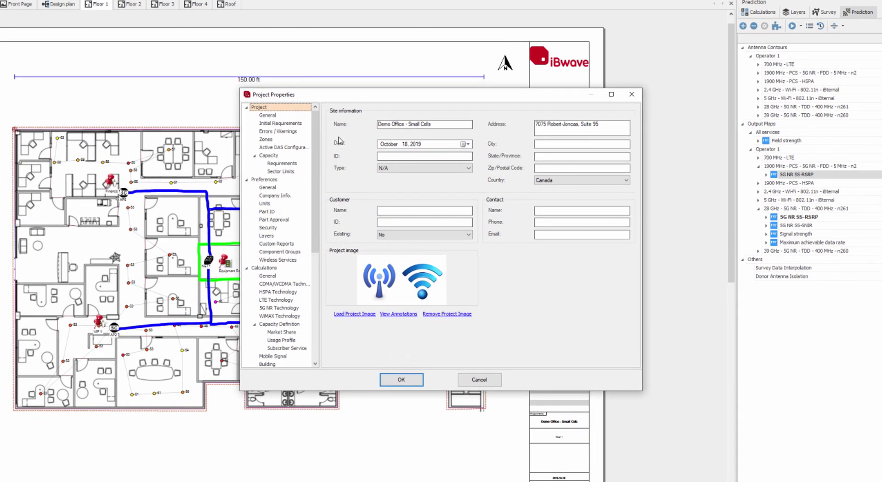
Move and enlarge the Project Properties dialog, widen its category tree, and scroll toward Prediction.
drag(300, 94, 257, 58)
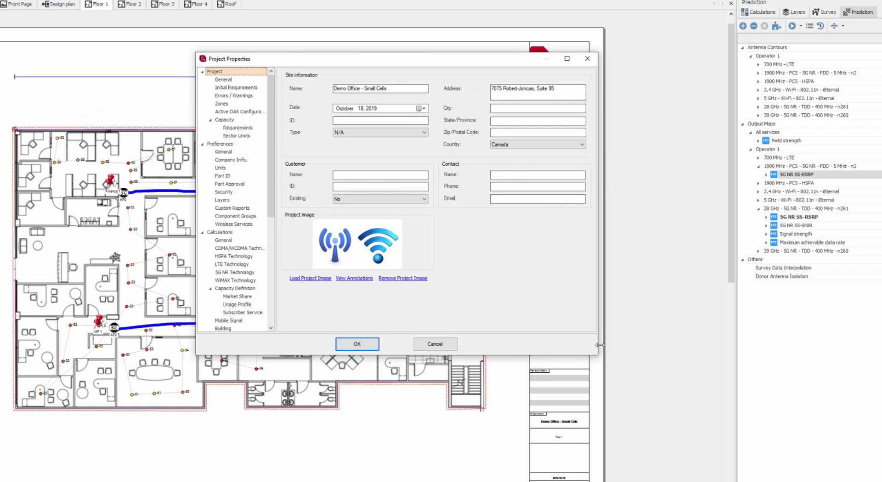
drag(598, 353, 659, 423)
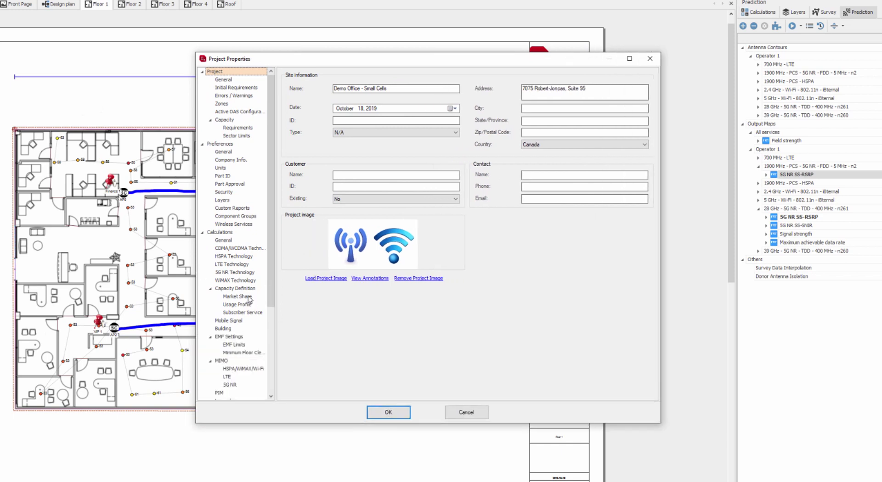
drag(277, 276, 294, 276)
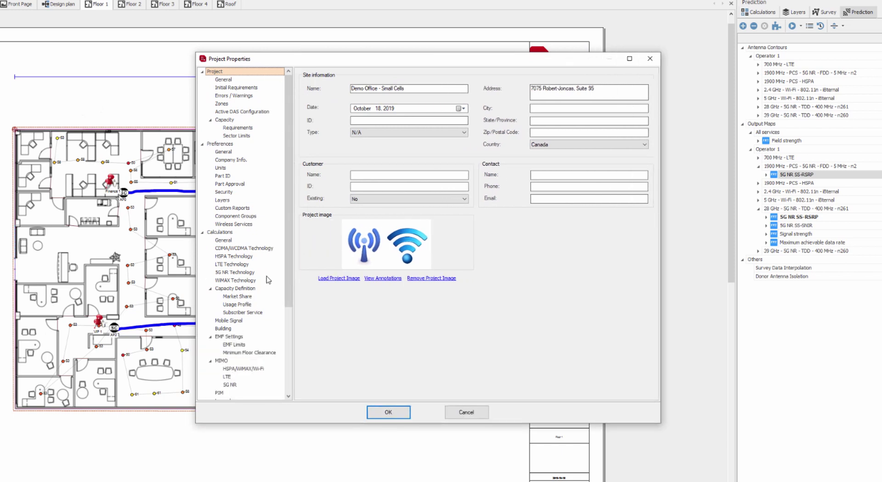
scroll(240, 247, down, 5)
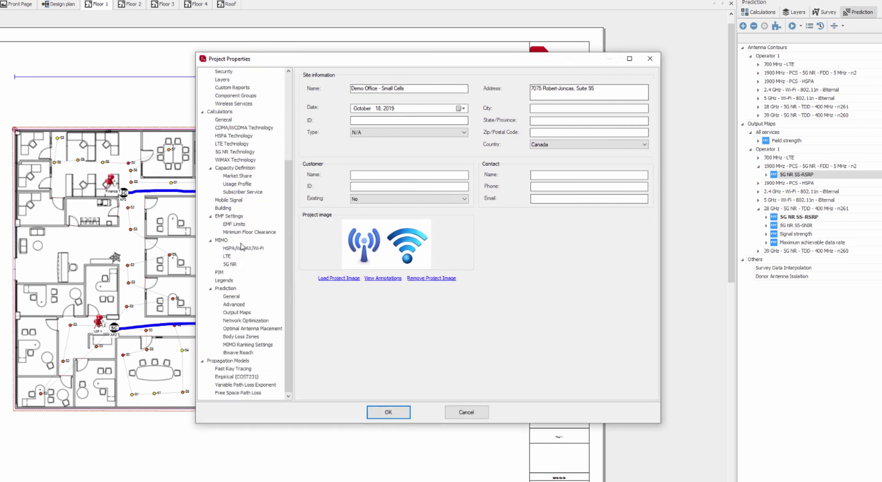
Show Network Optimization and compare the 5G NR and 5G NR FR2 downlink mobile parameters.
click(257, 320)
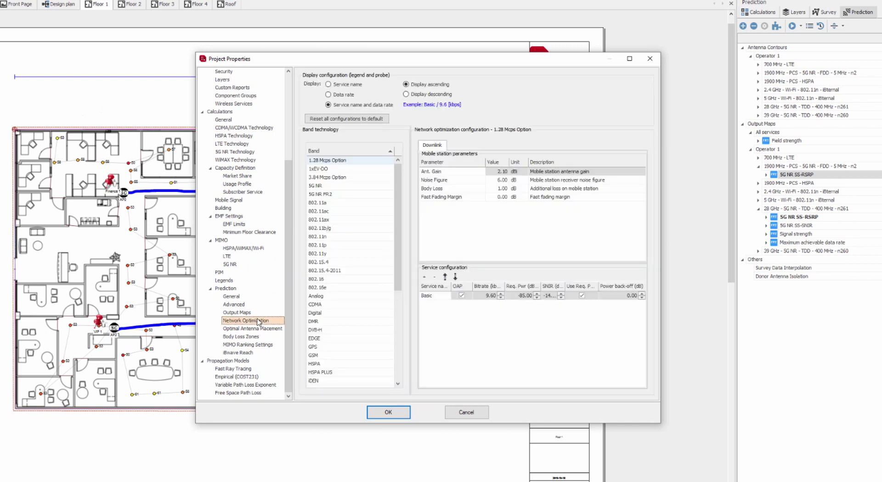
click(328, 195)
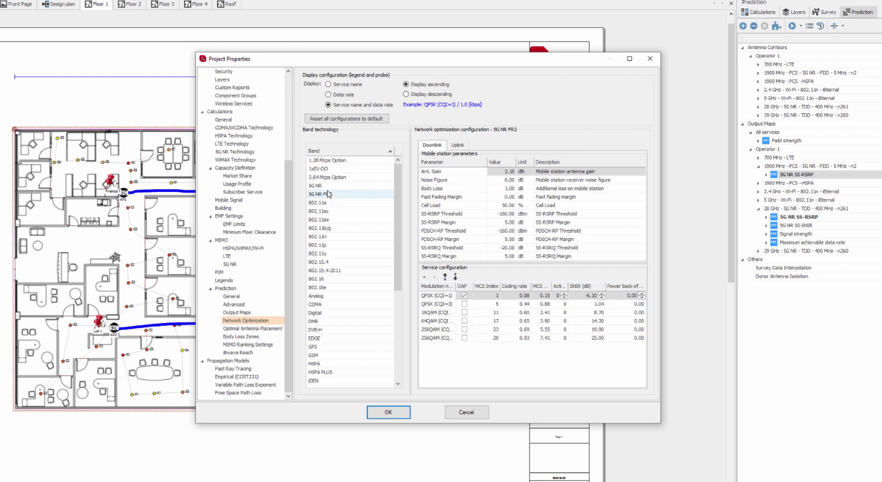
key(Up)
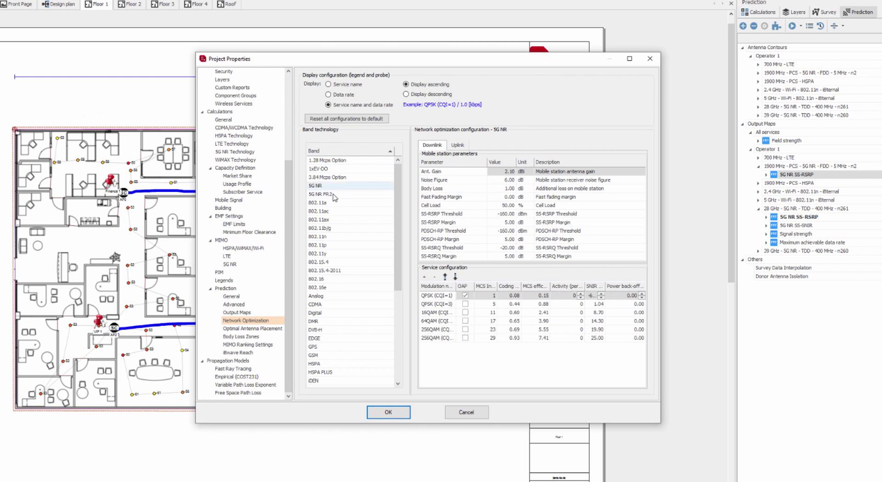
click(334, 196)
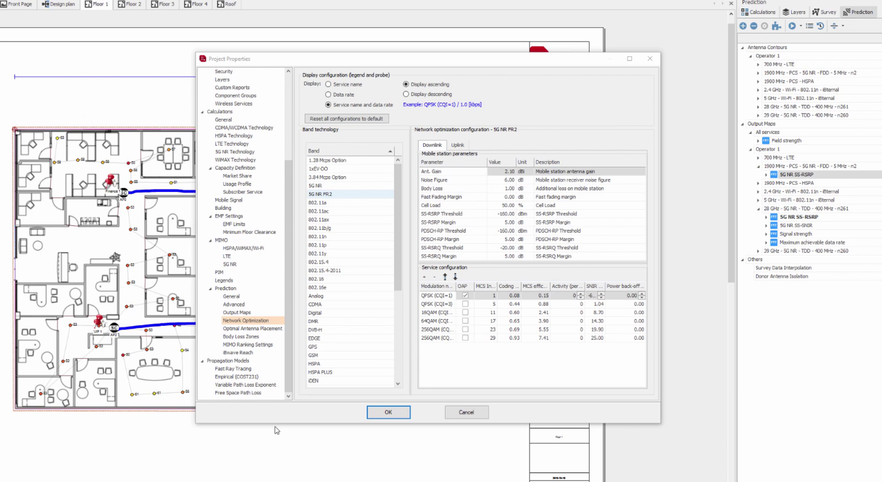
click(365, 188)
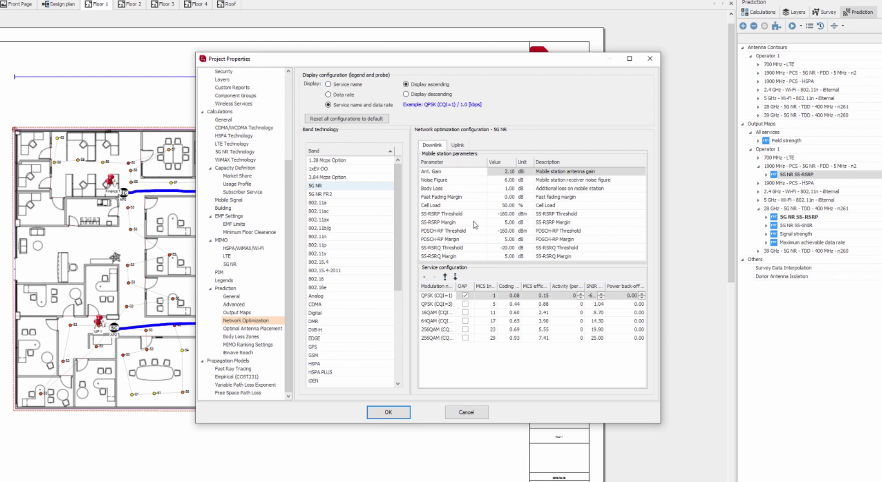
click(375, 195)
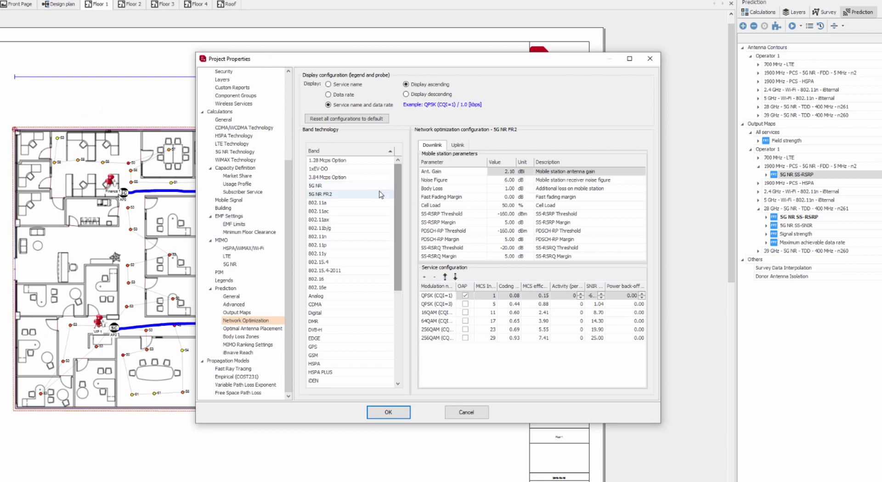
click(366, 186)
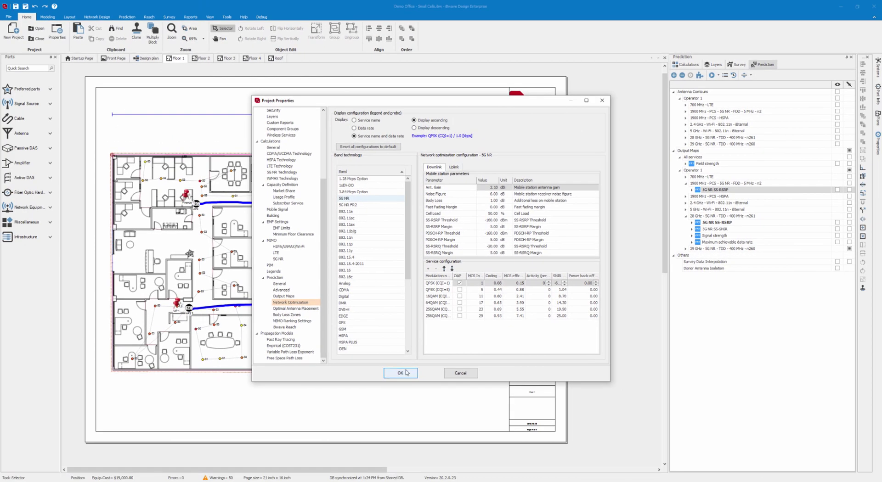
Close Project Properties and collapse the 700 MHz LTE and 1900 MHz HSPA output map groups.
click(392, 400)
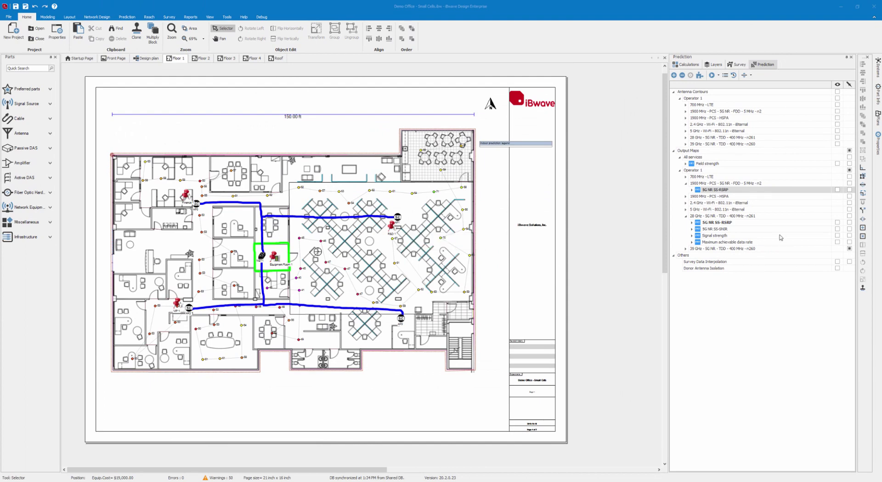
click(686, 177)
click(686, 184)
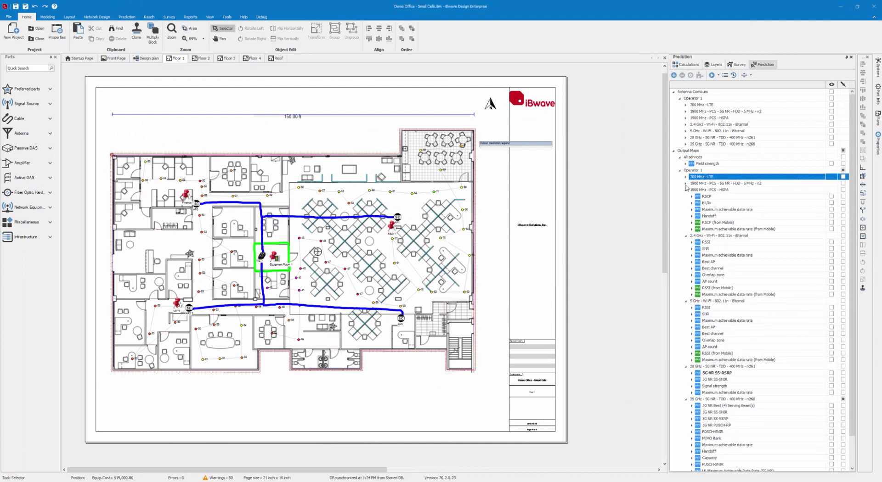
click(686, 190)
click(685, 183)
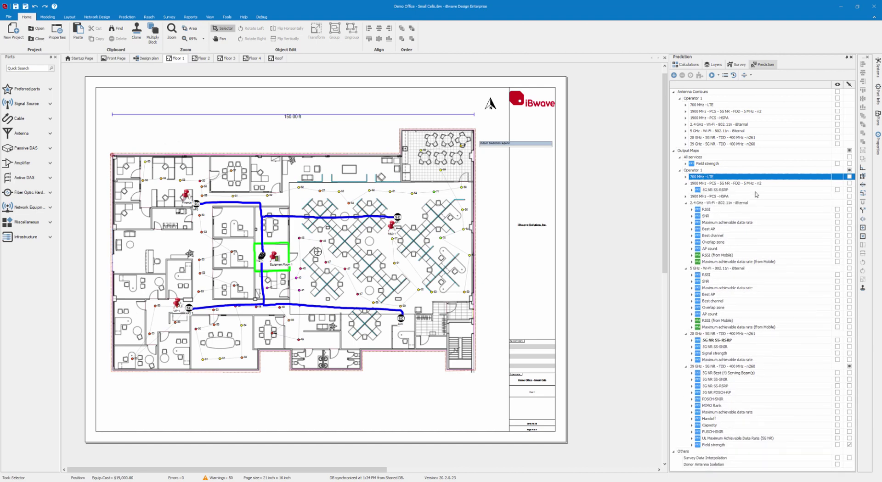
Run and display the 1900 MHz SS-RSRP prediction, enlarge its legend, and view the log.
right_click(773, 192)
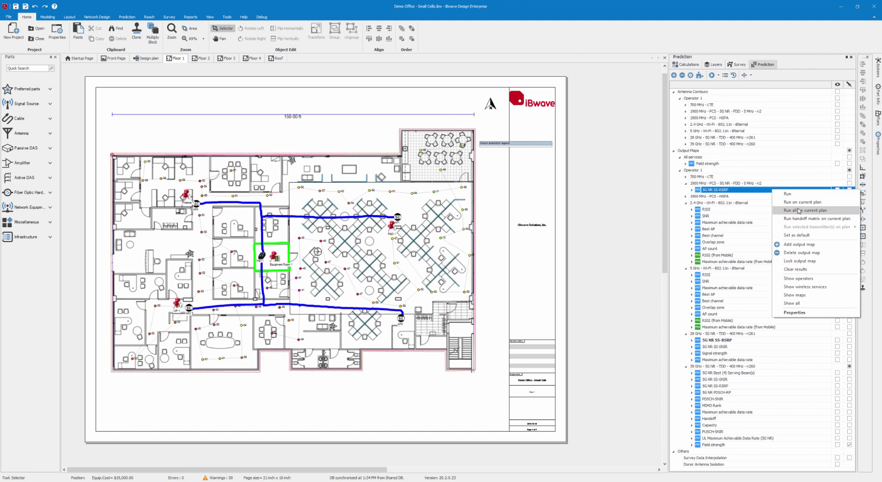
click(786, 202)
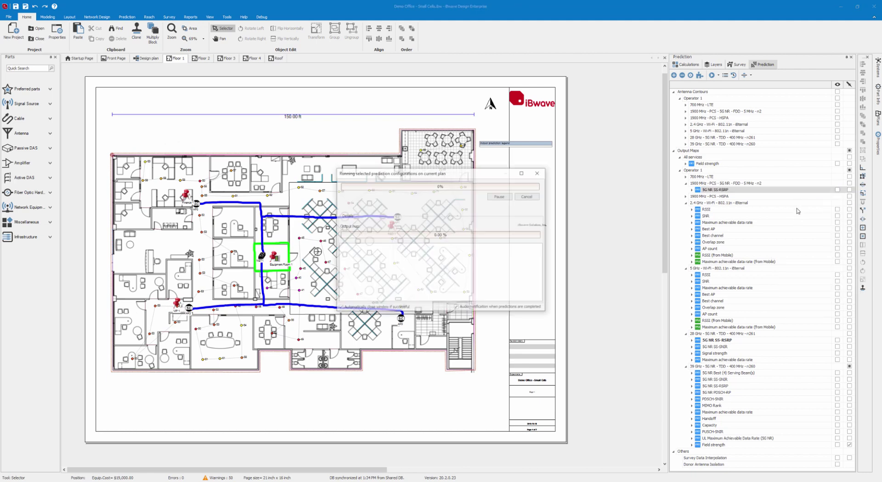
click(837, 190)
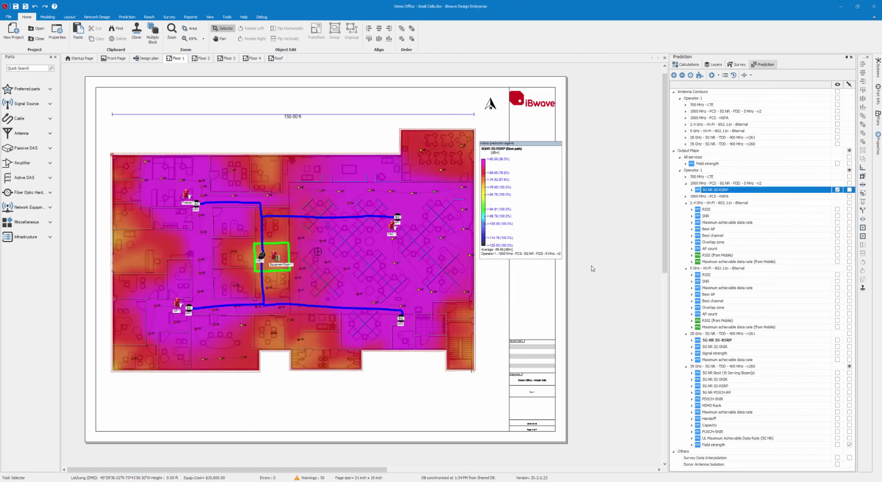
click(533, 253)
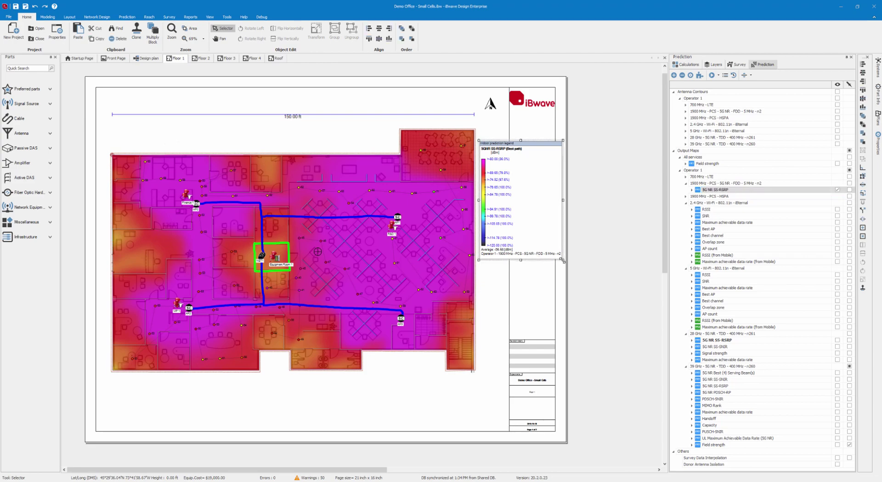
drag(562, 260, 581, 317)
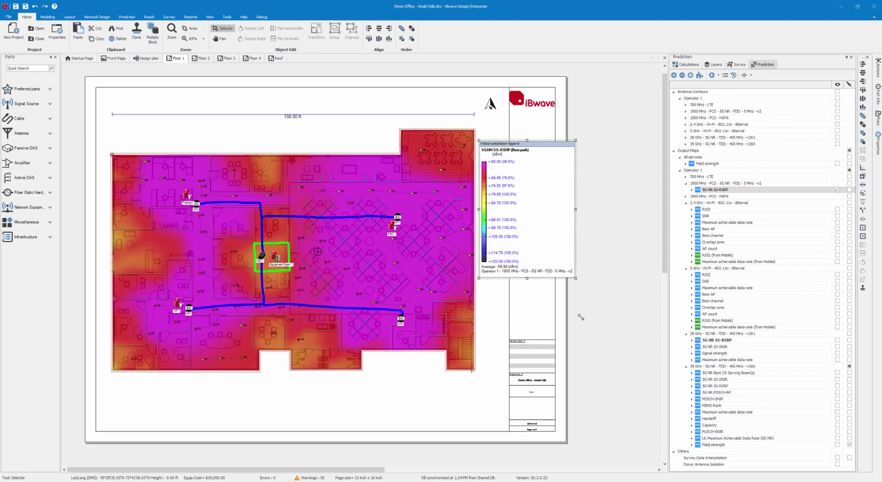
click(725, 75)
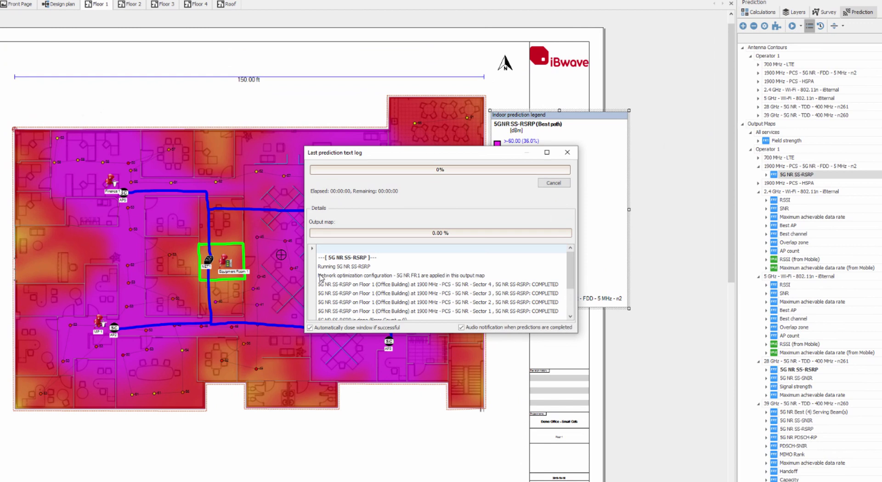
click(320, 277)
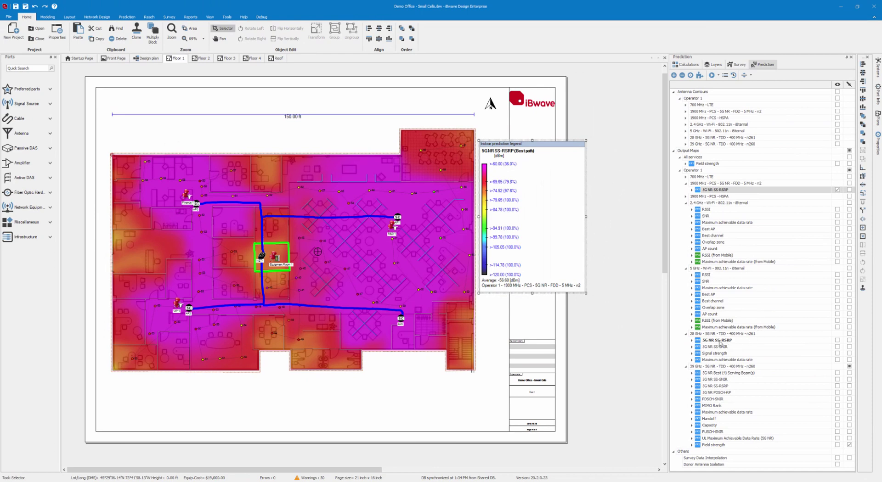
click(686, 203)
click(686, 210)
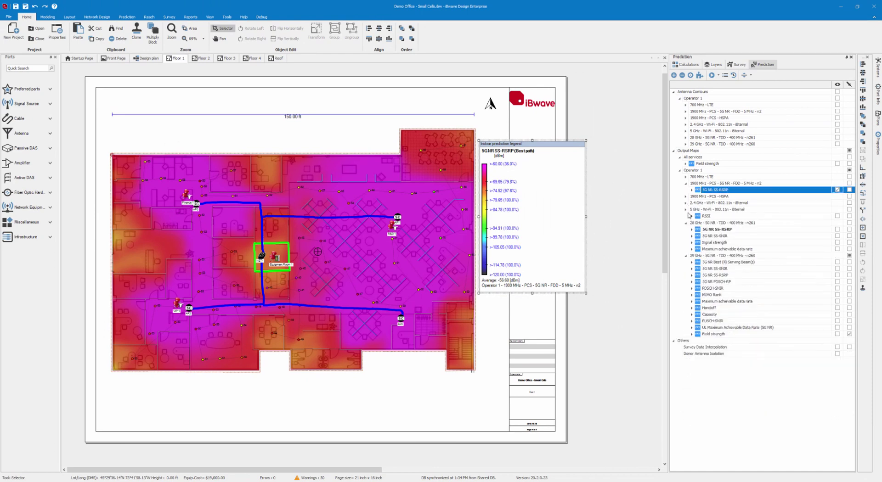
right_click(734, 223)
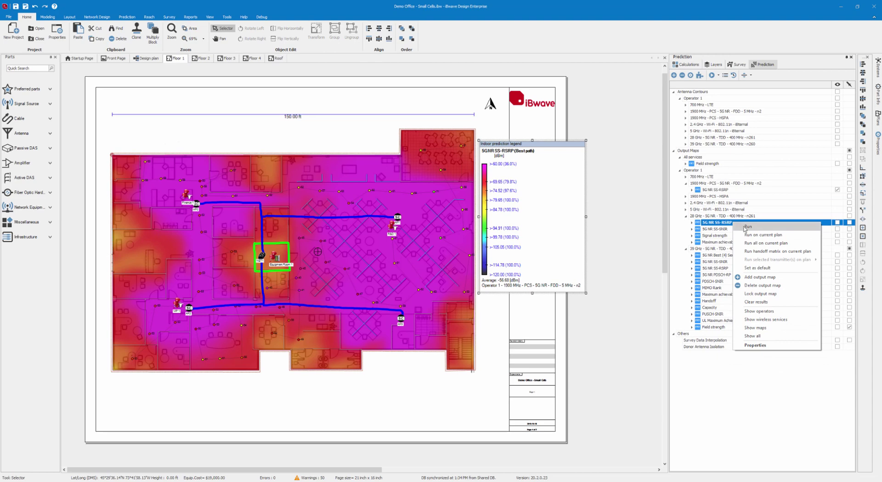
click(748, 235)
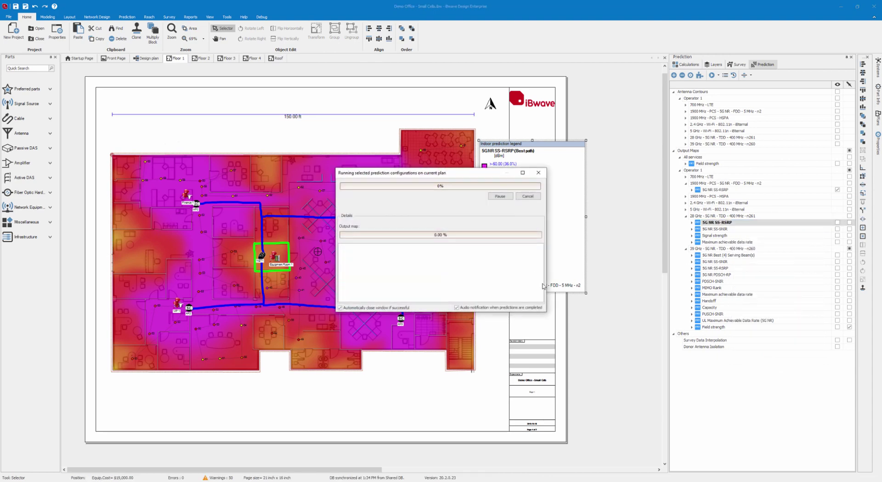
click(836, 222)
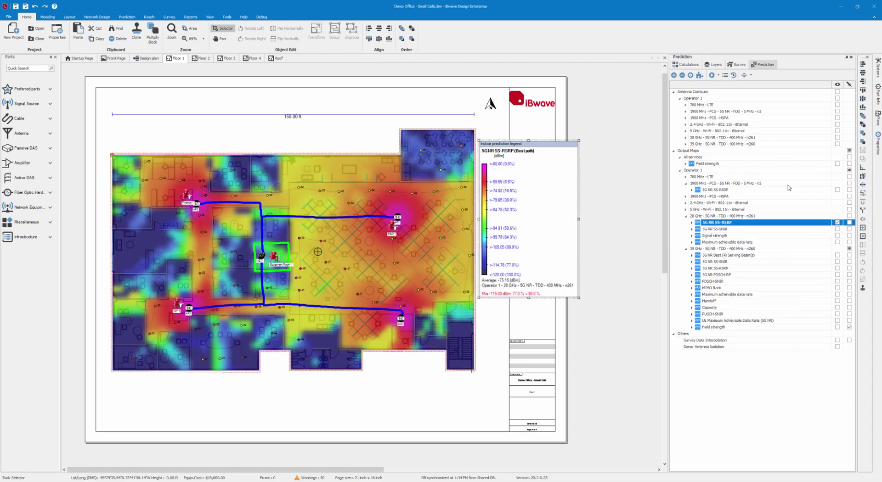
click(725, 76)
Set the 5G NR FR2 mobile station antenna gain to 12.00 dB in Network Optimization.
click(56, 32)
scroll(297, 227, down, 8)
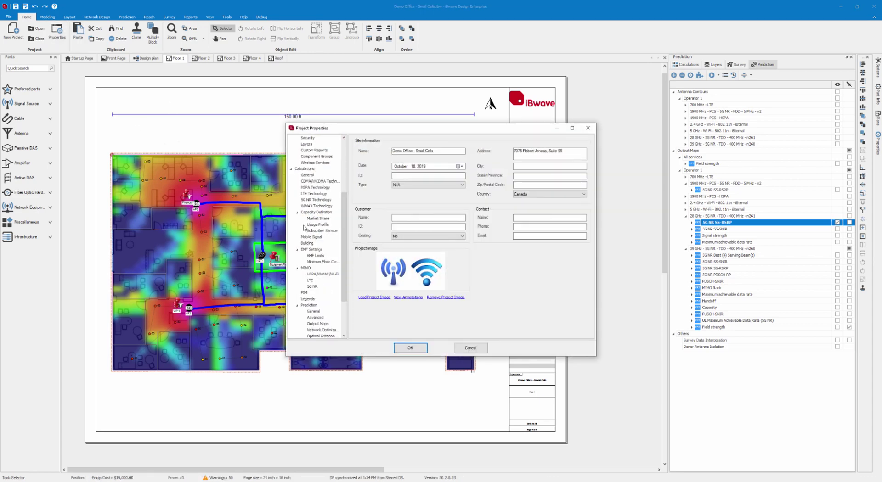
click(322, 274)
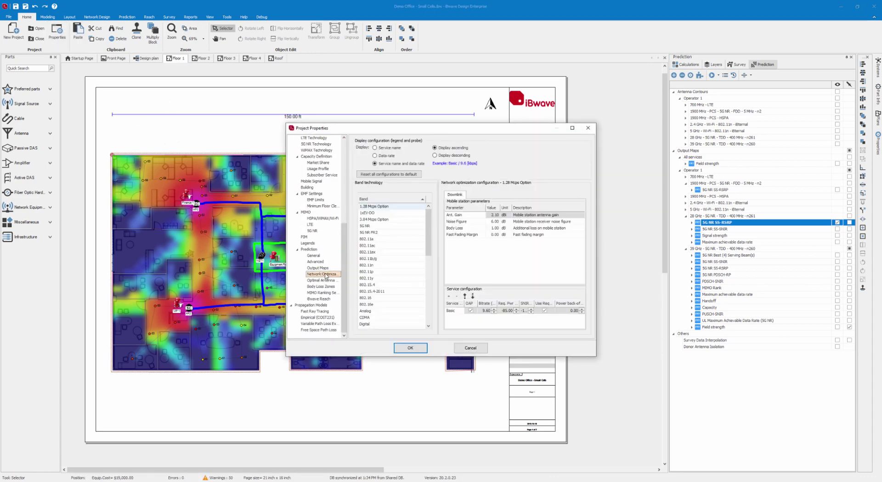
click(385, 232)
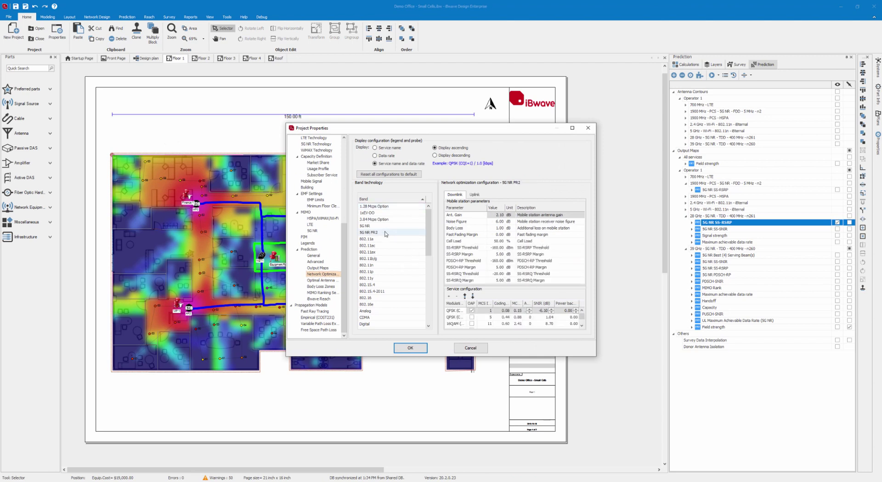
click(498, 216)
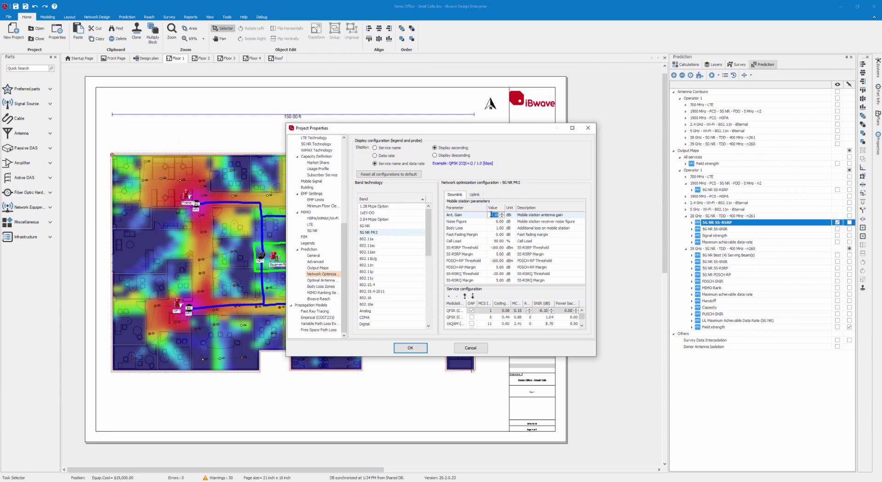
click(410, 348)
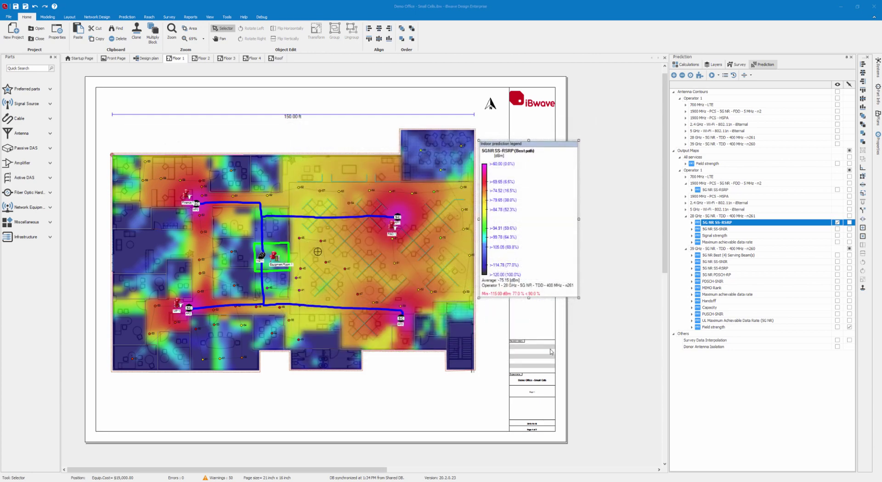
Re-run the 28 GHz 5G NR SS-RSRP prediction on the current plan and select its legend.
scroll(763, 232, down, 5)
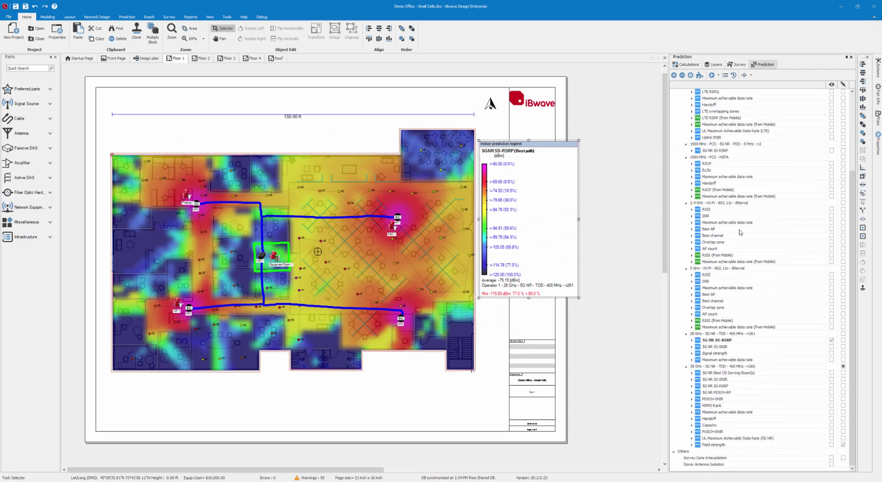
right_click(733, 341)
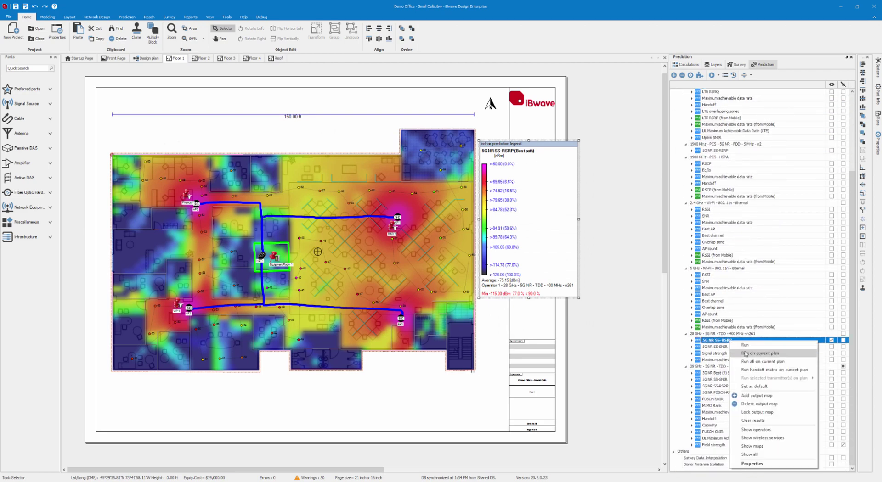
click(745, 353)
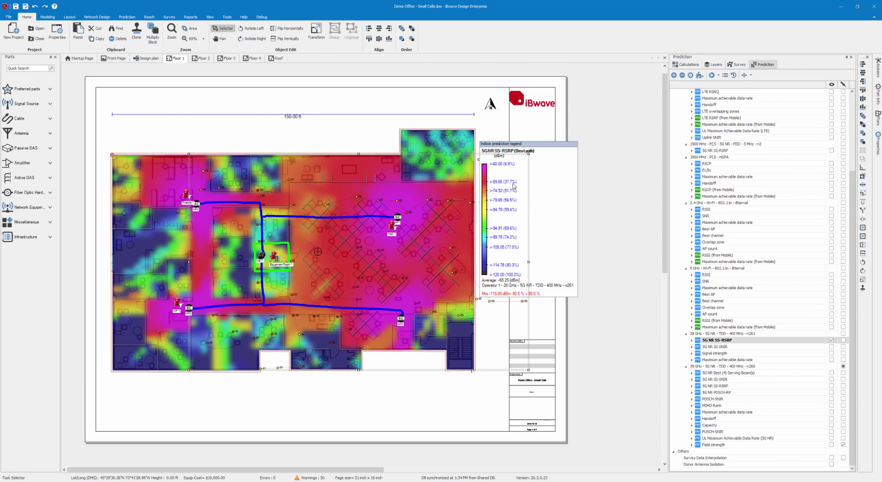
click(543, 190)
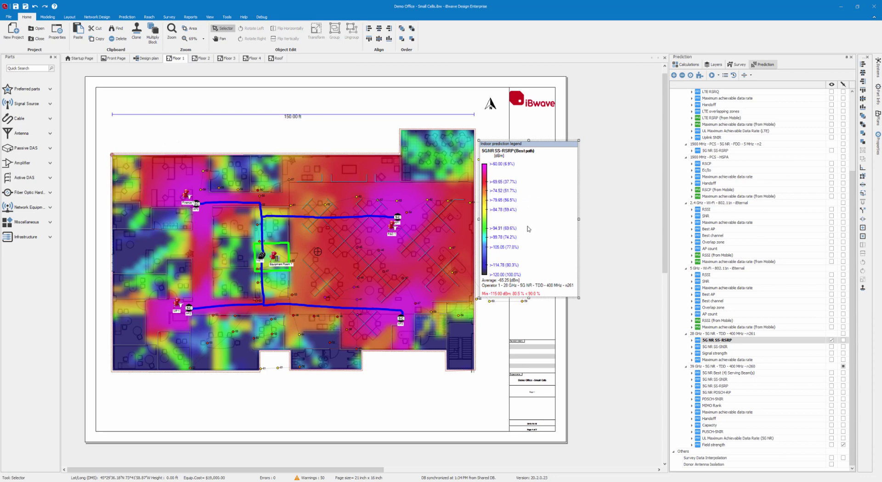
scroll(753, 292, up, 2)
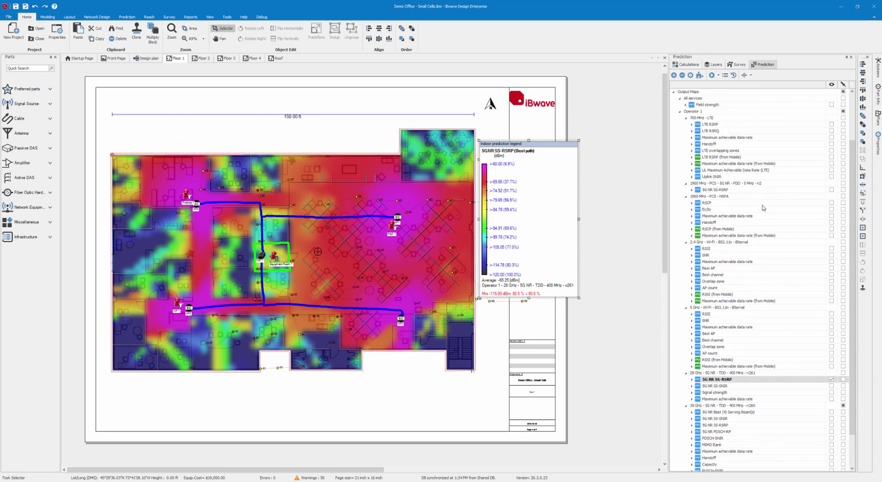
Switch the visible heatmap to 1900 MHz 5G NR SS-RSRP and run it on this floor.
click(831, 190)
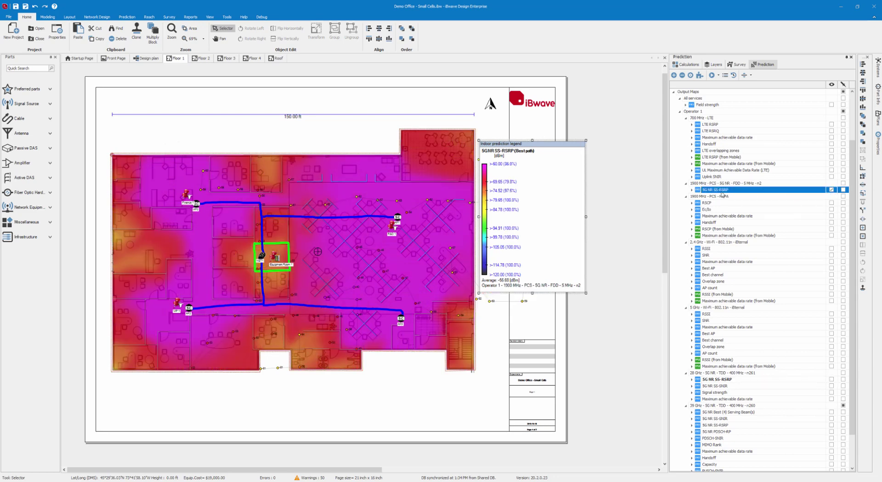
right_click(720, 194)
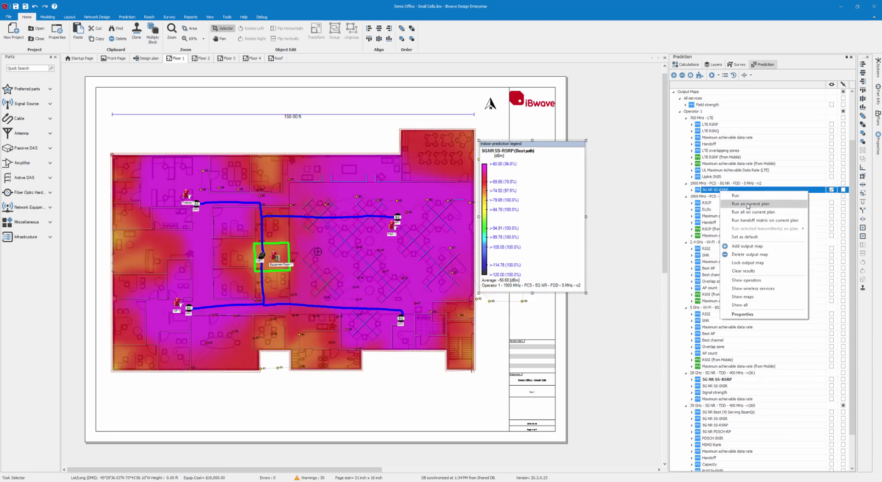
click(739, 204)
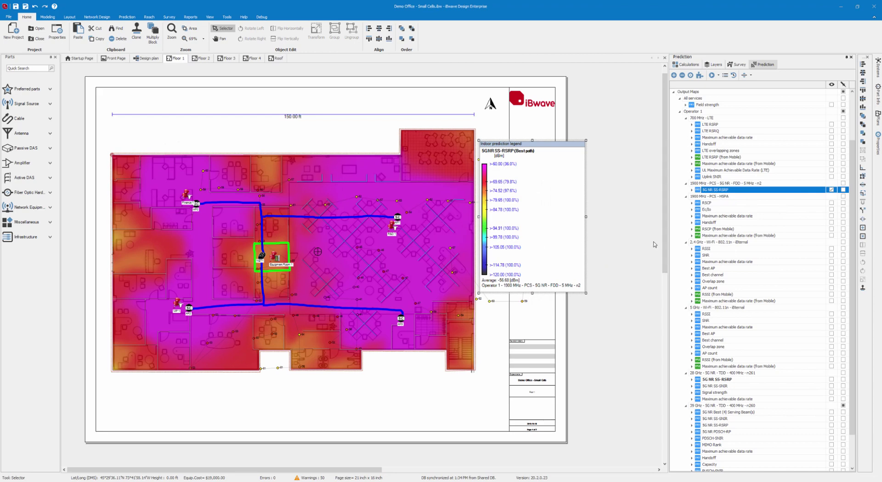
scroll(733, 315, down, 2)
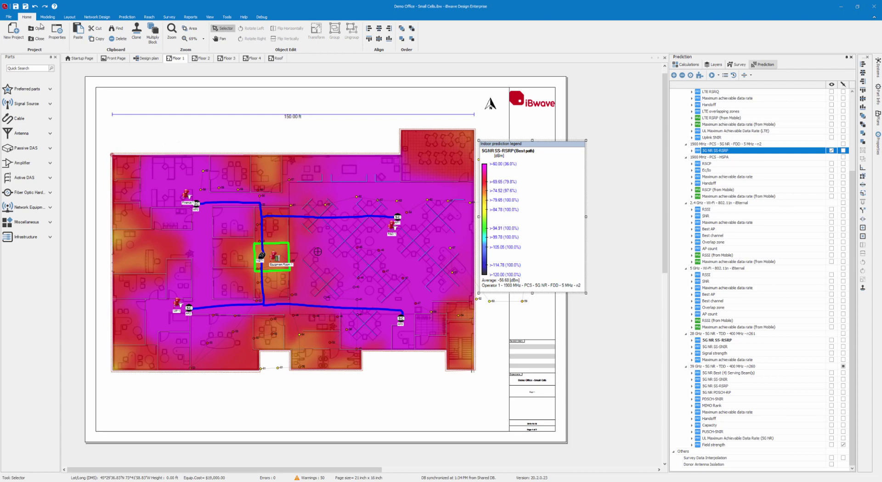
Change the 5G NR mobile station antenna gain from 2.10 to 12 dB and apply.
click(56, 32)
scroll(320, 267, down, 3)
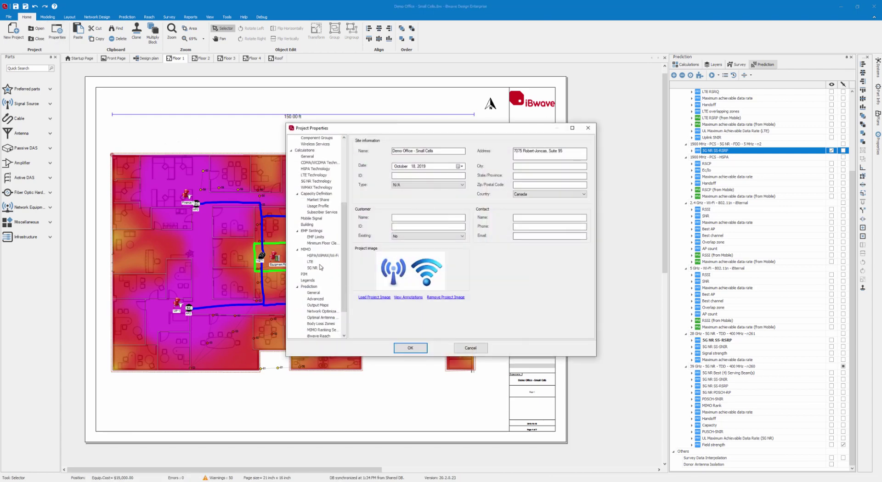
scroll(324, 275, down, 2)
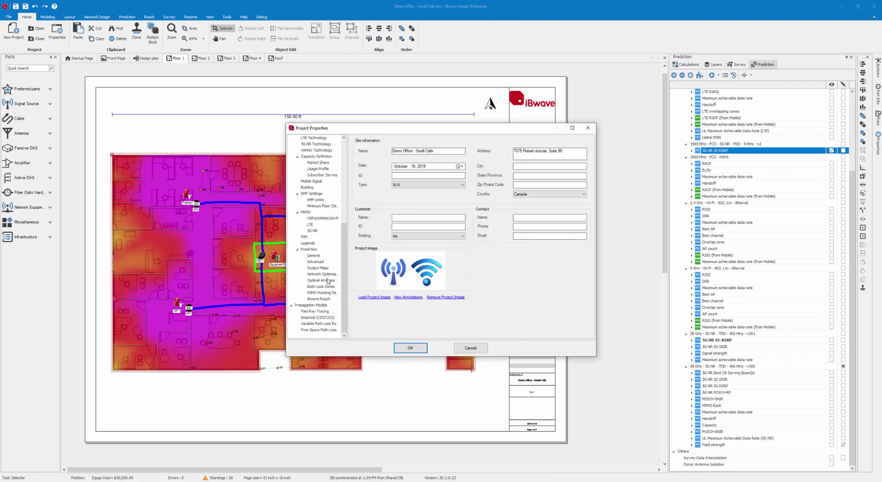
click(328, 275)
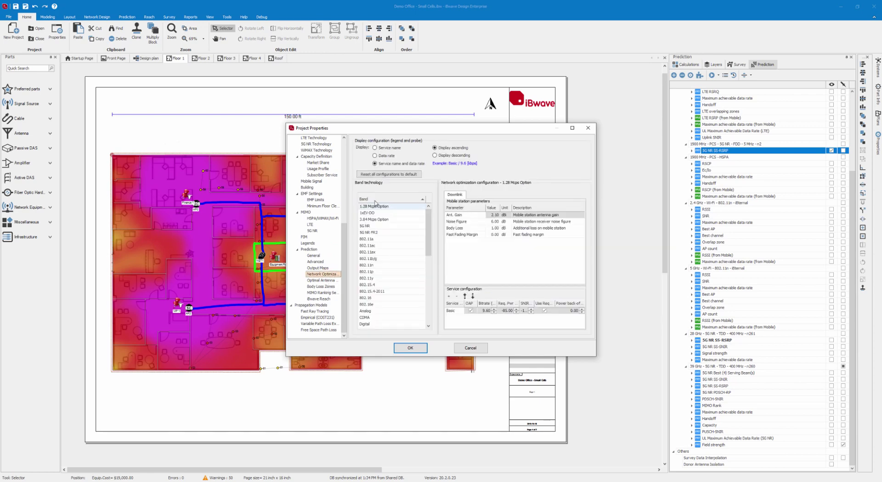
click(378, 226)
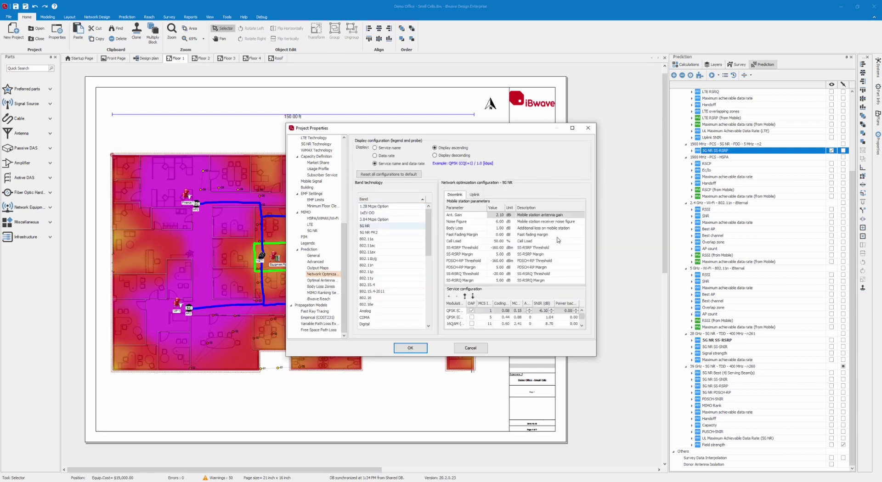
click(495, 215)
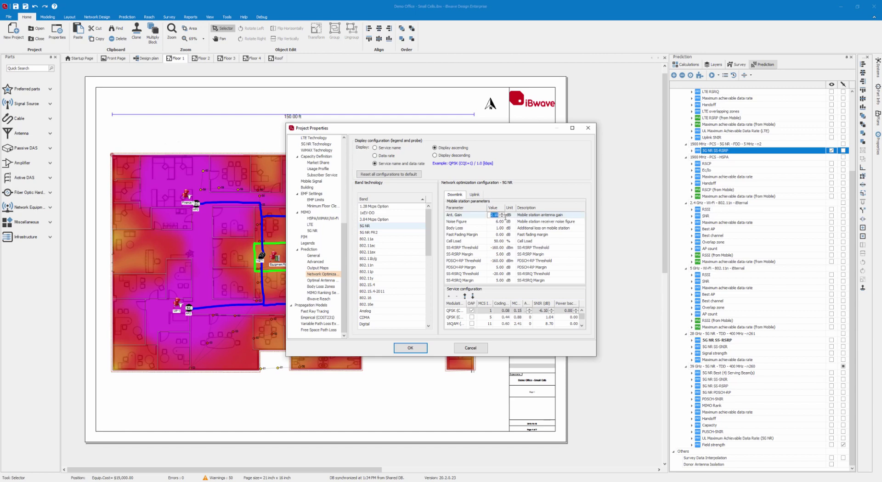
text(12)
click(420, 351)
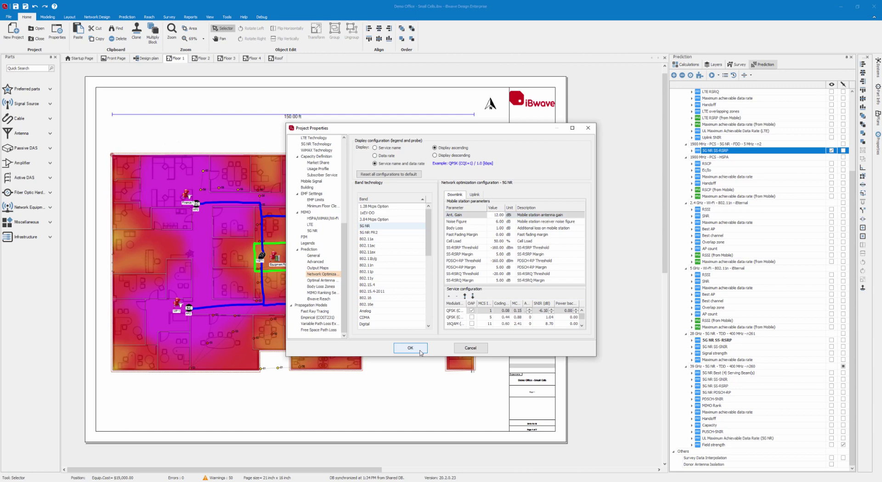
click(419, 351)
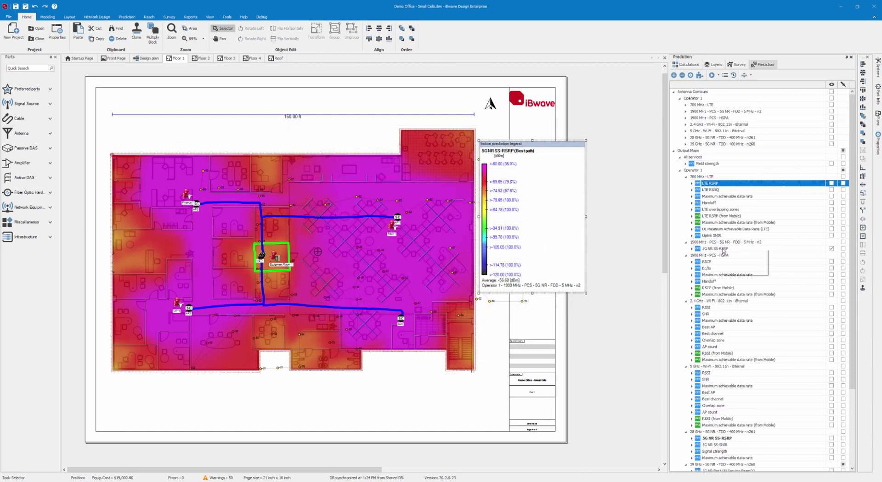
Re-run the 1900 MHz 5G NR SS-RSRP prediction on the current plan with the raised gain.
right_click(723, 250)
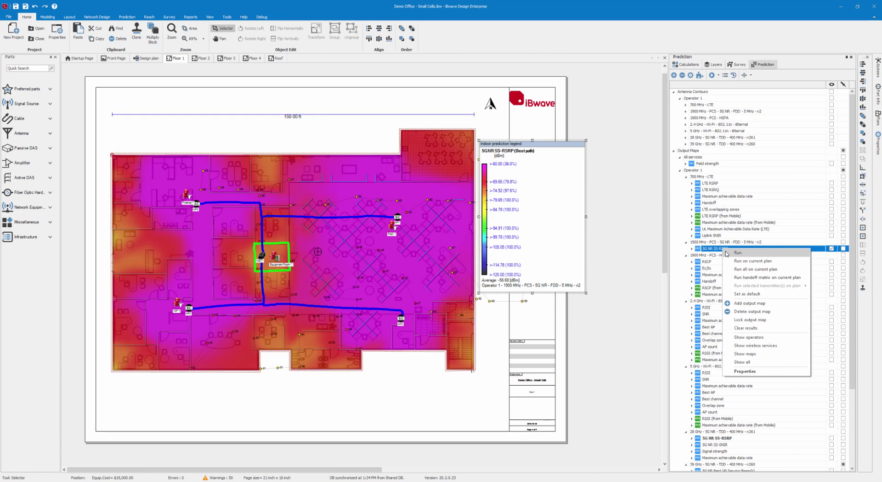
click(740, 261)
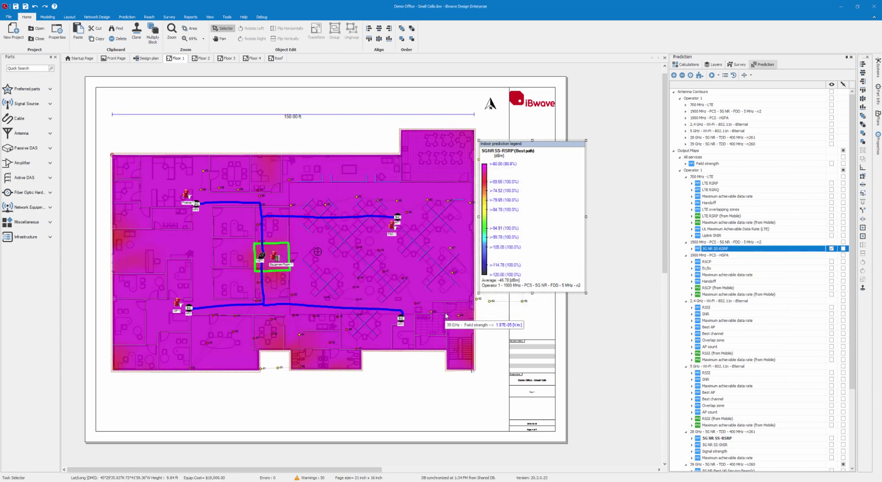